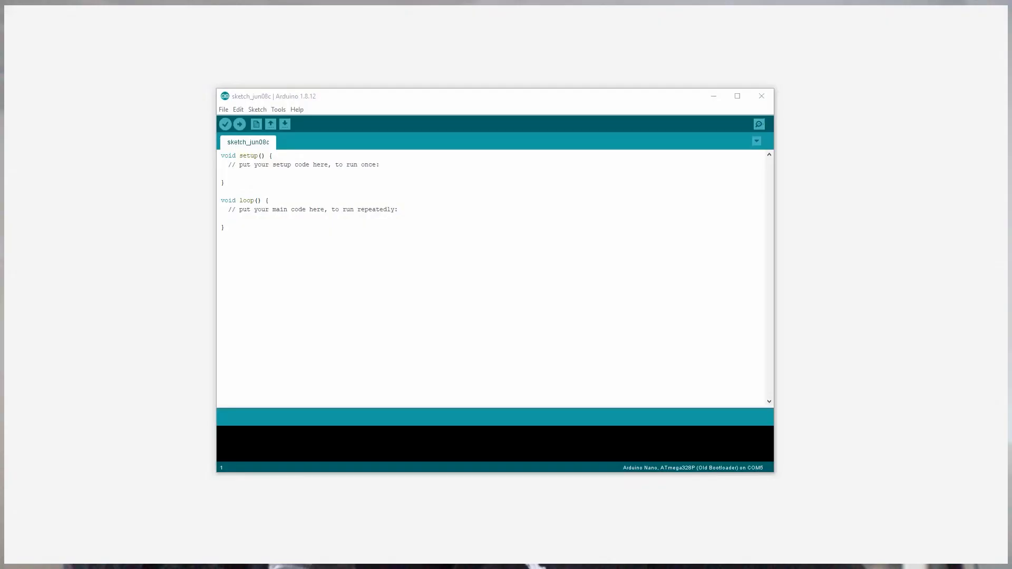
- Load the ArduinoISP example from 11.ArduinoISP and keep COM5 as the serial port
left_click(224, 110)
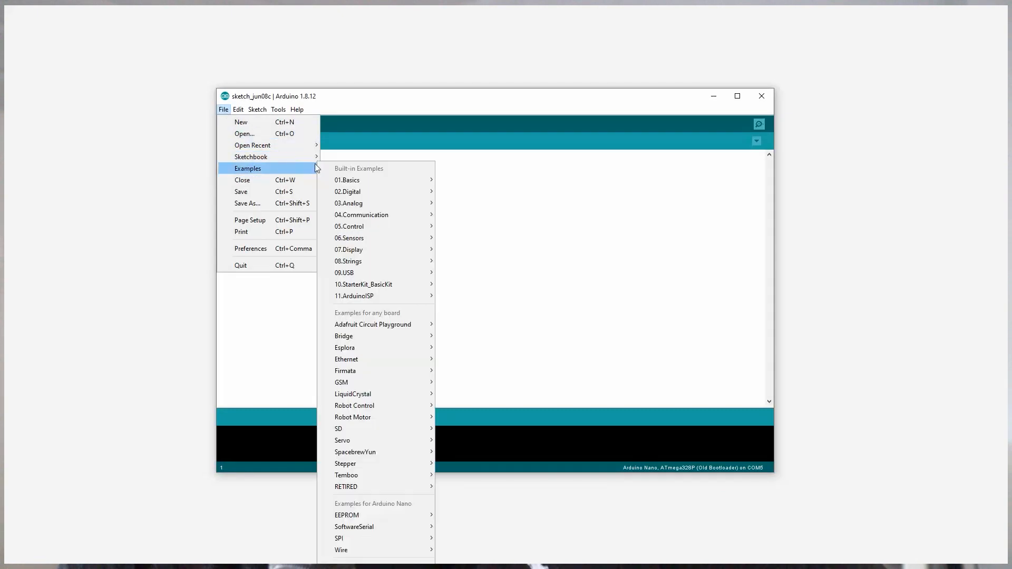
mouse_move(354, 296)
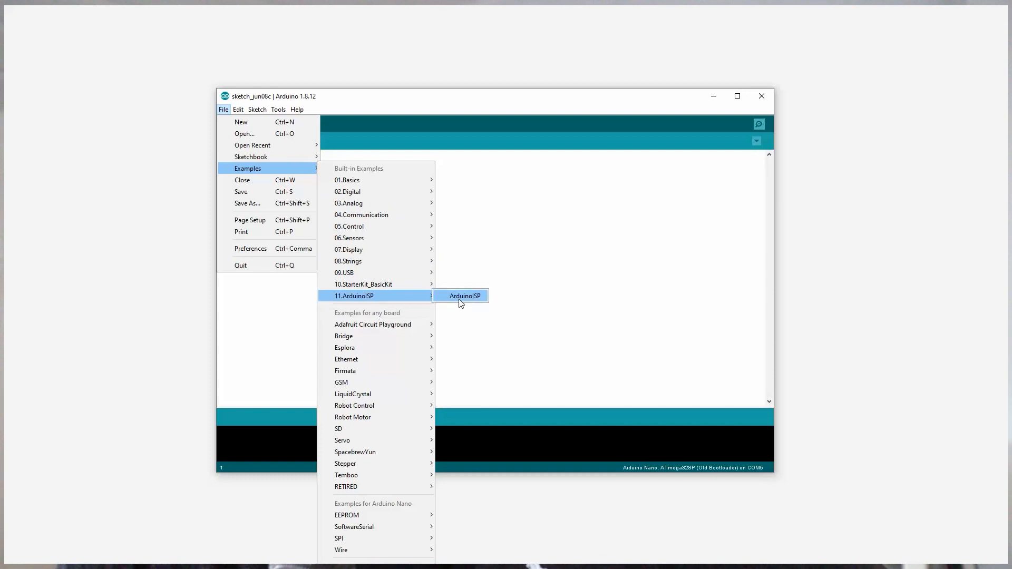
left_click(465, 296)
left_click_drag(388, 125, 360, 99)
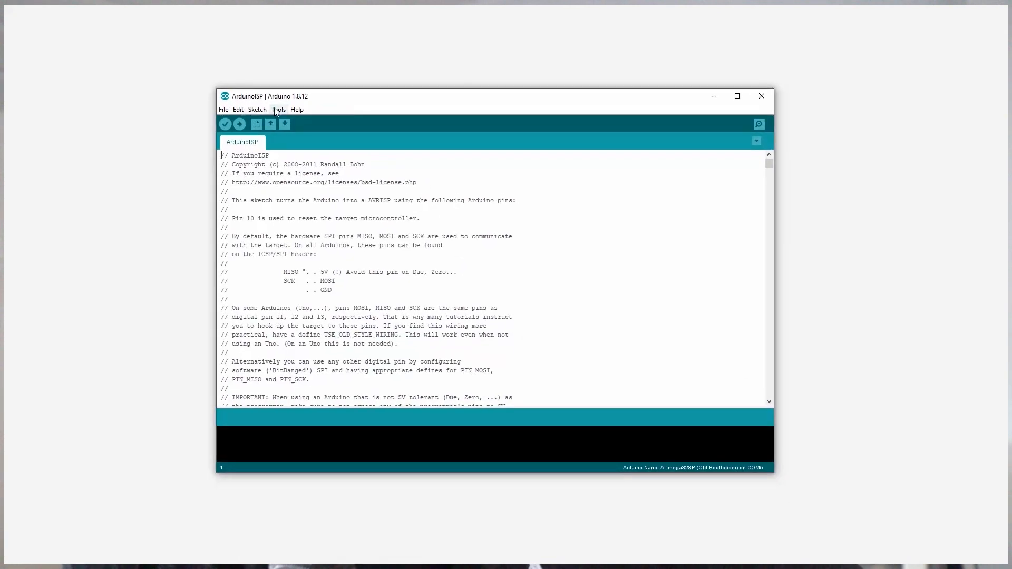
left_click(279, 109)
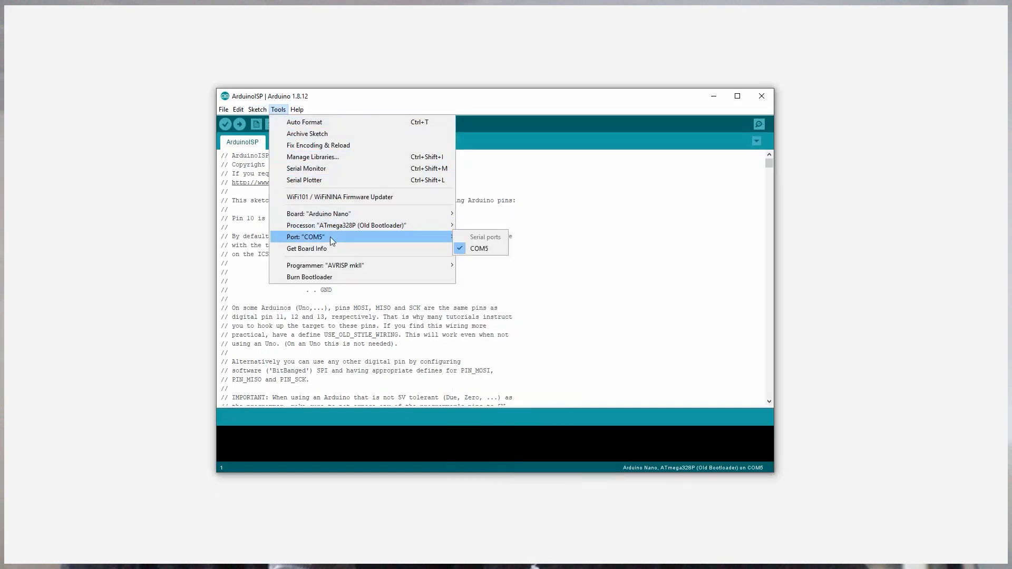
left_click(316, 248)
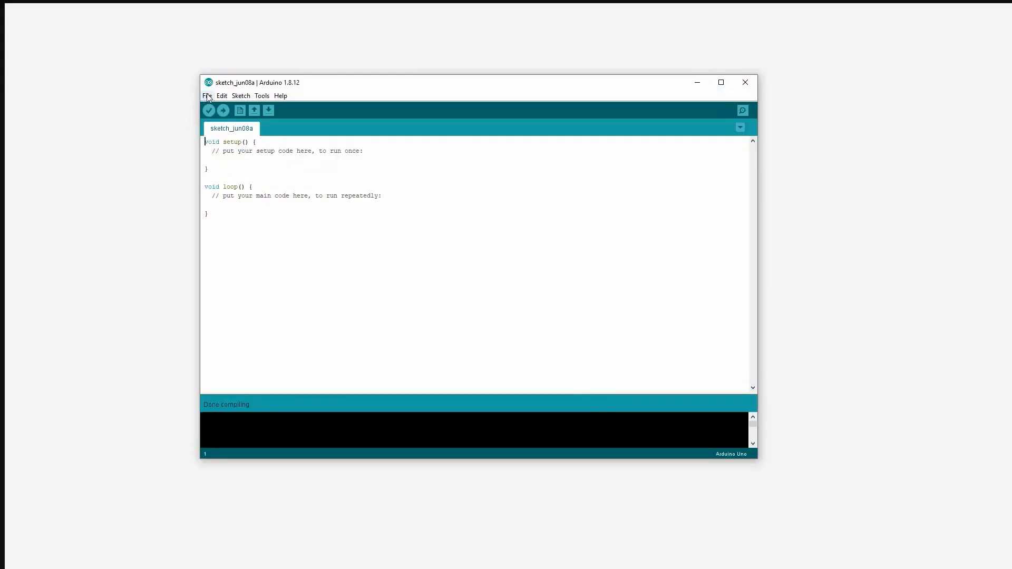
left_click(208, 96)
left_click(245, 234)
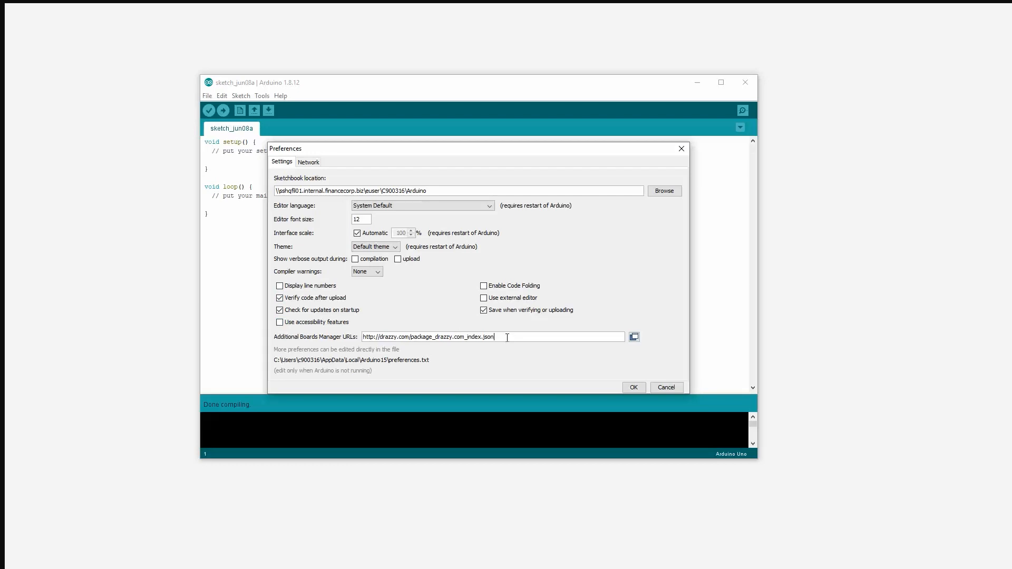
left_click_drag(507, 338, 364, 337)
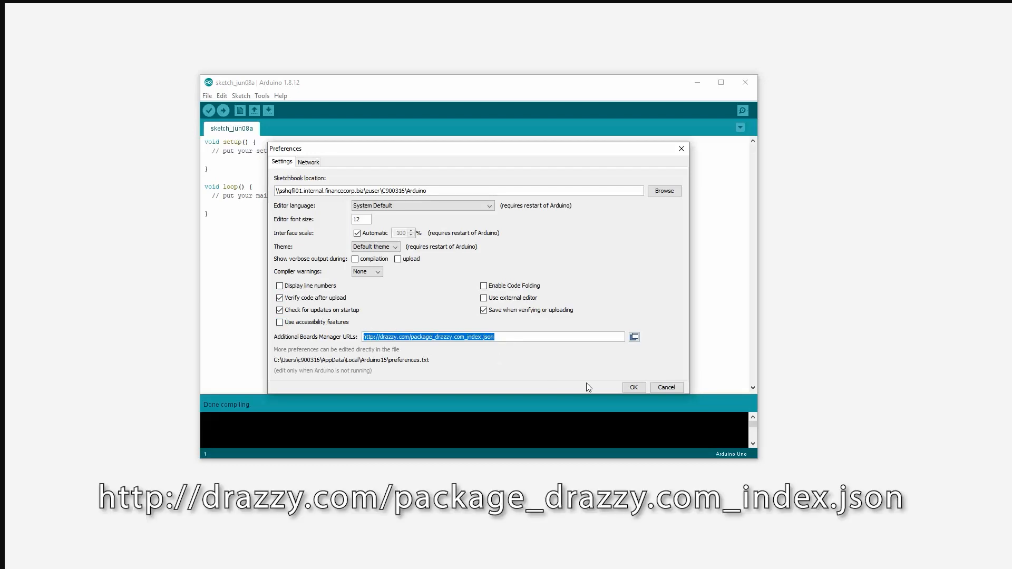
left_click(635, 388)
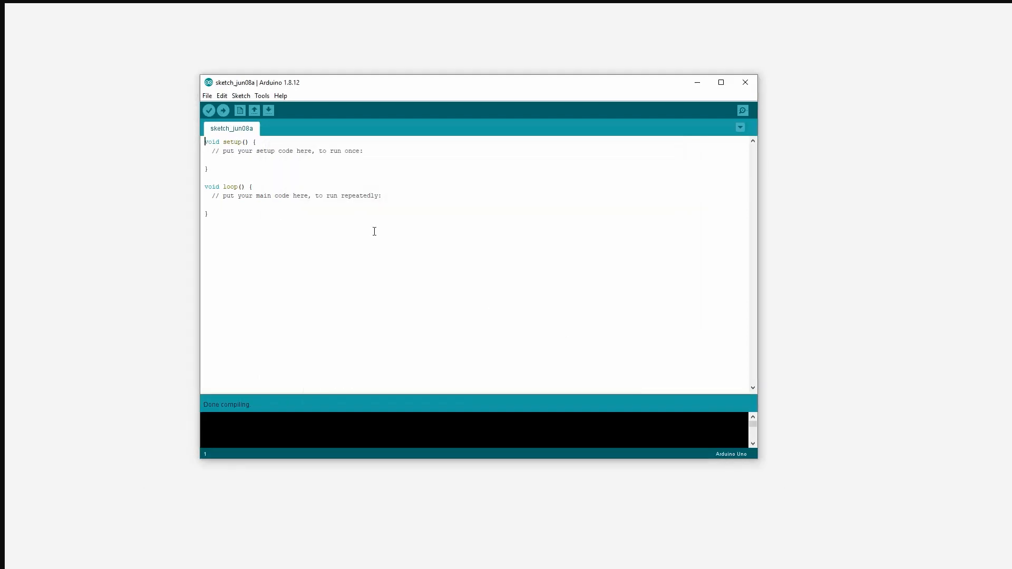
- Install the ATTinyCore board package version 1.3.3 from the Boards Manager
left_click(261, 96)
mouse_move(300, 200)
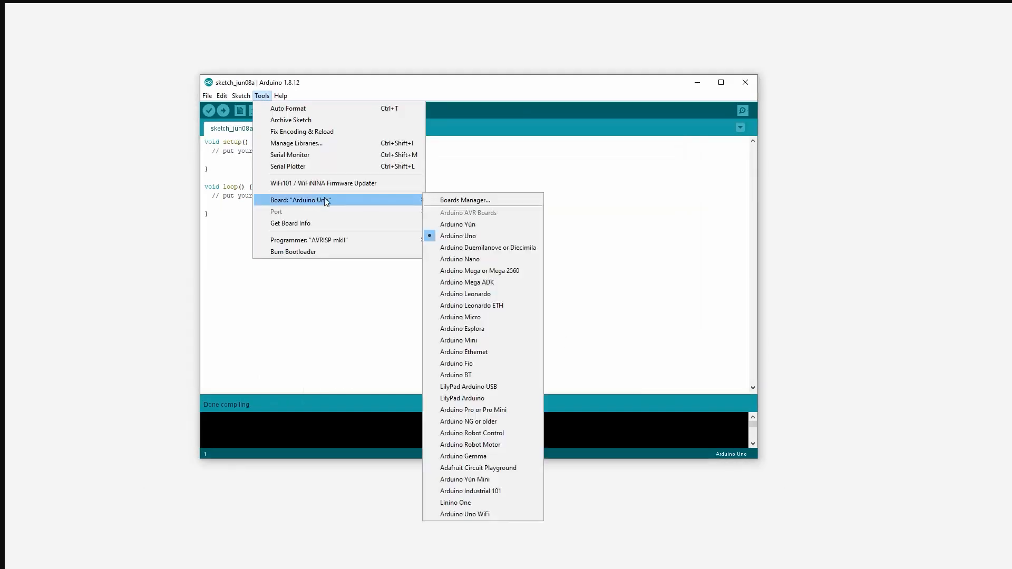
left_click(465, 202)
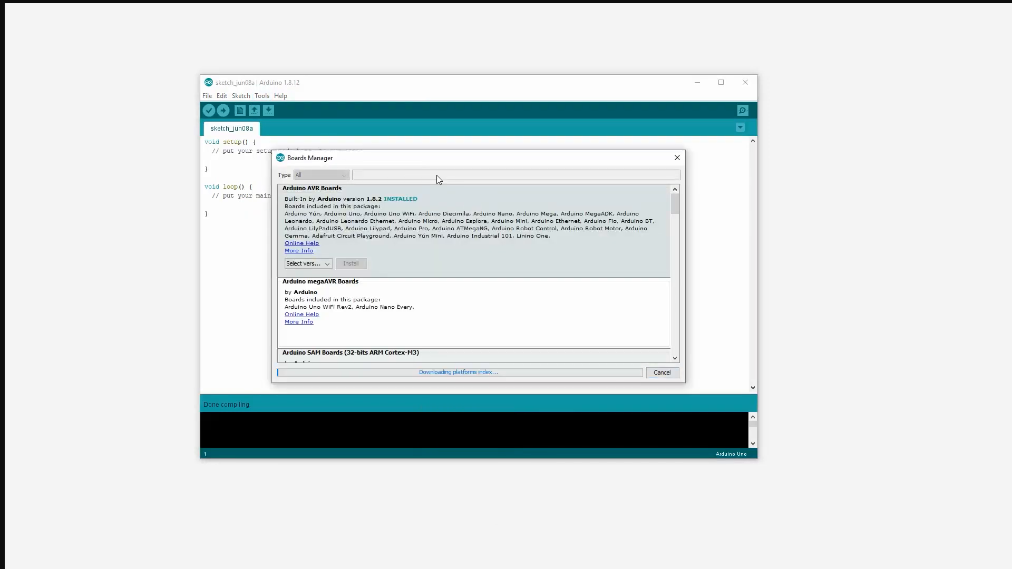
type("atiny")
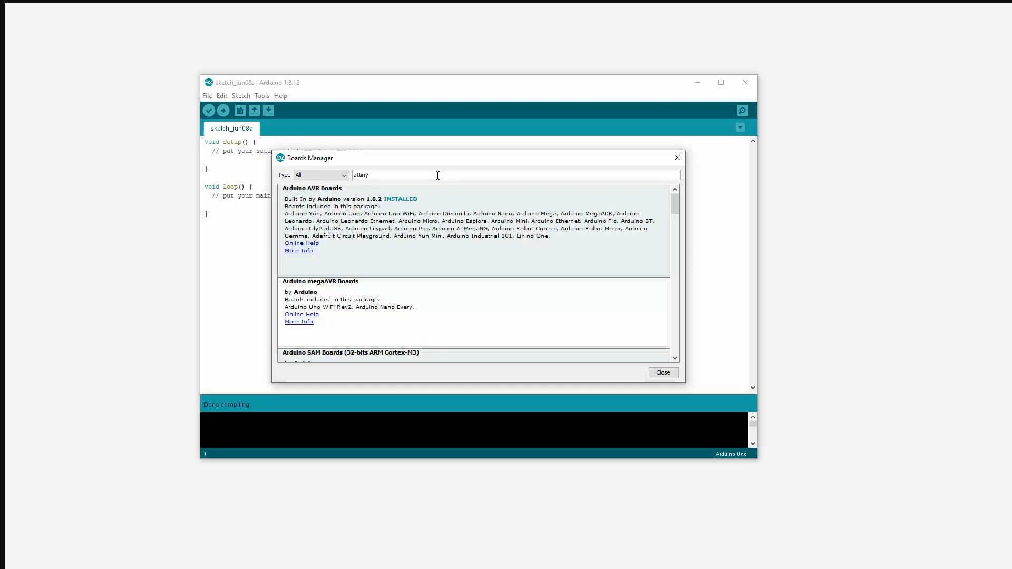
left_click(585, 233)
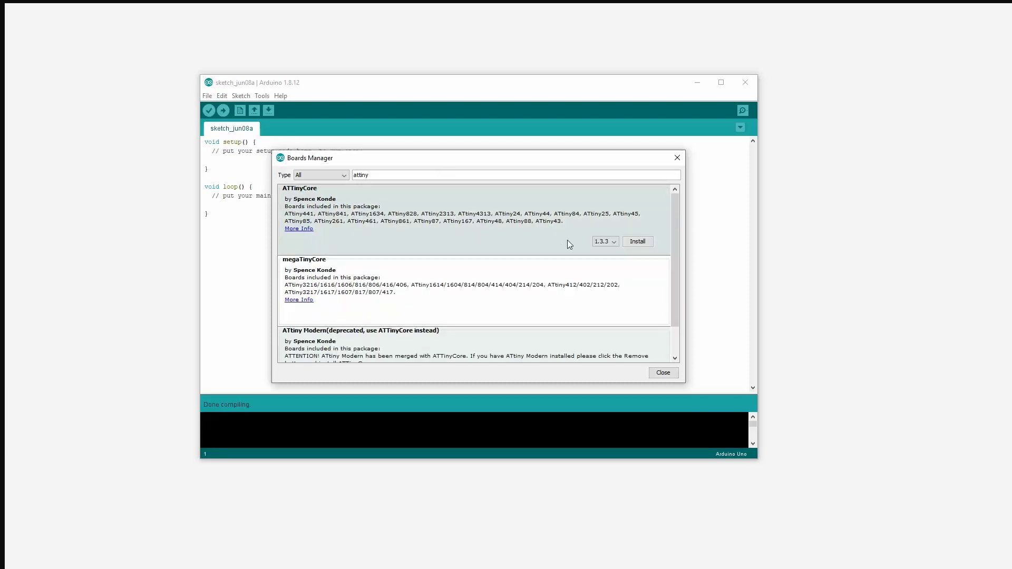
left_click(614, 243)
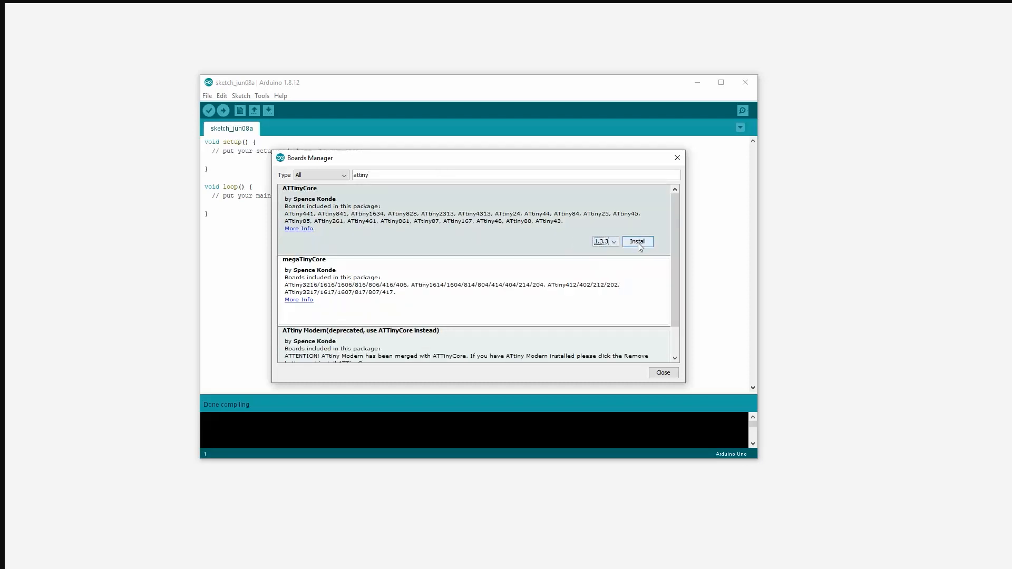
left_click(638, 242)
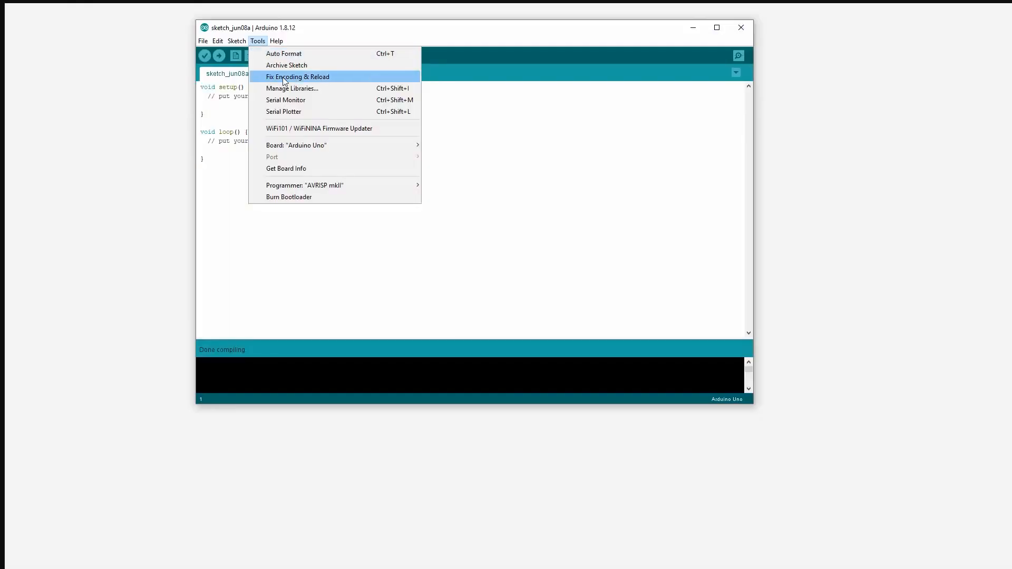
mouse_move(332, 146)
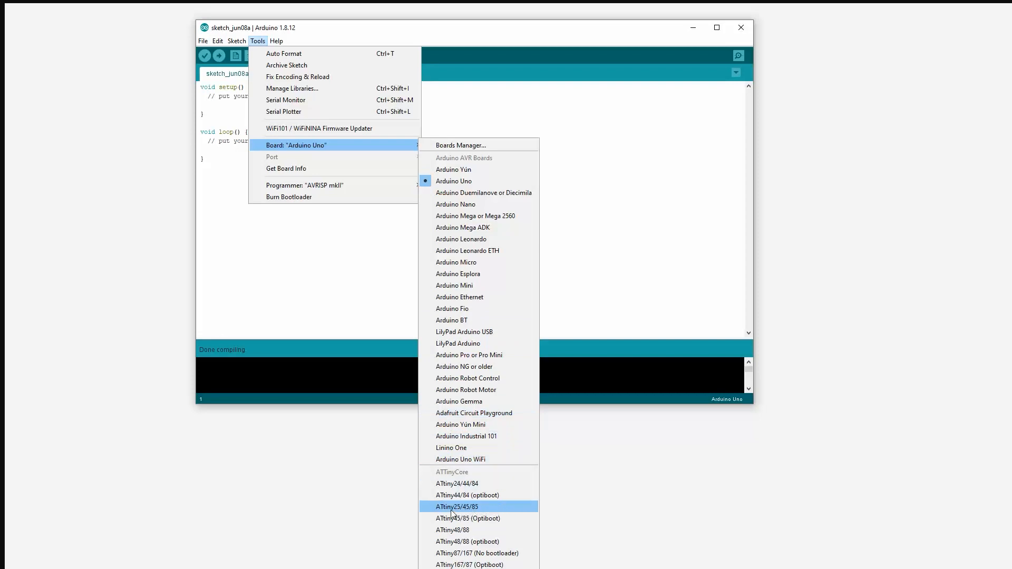
- Select ATtiny25/45/85 as the target board
left_click(481, 506)
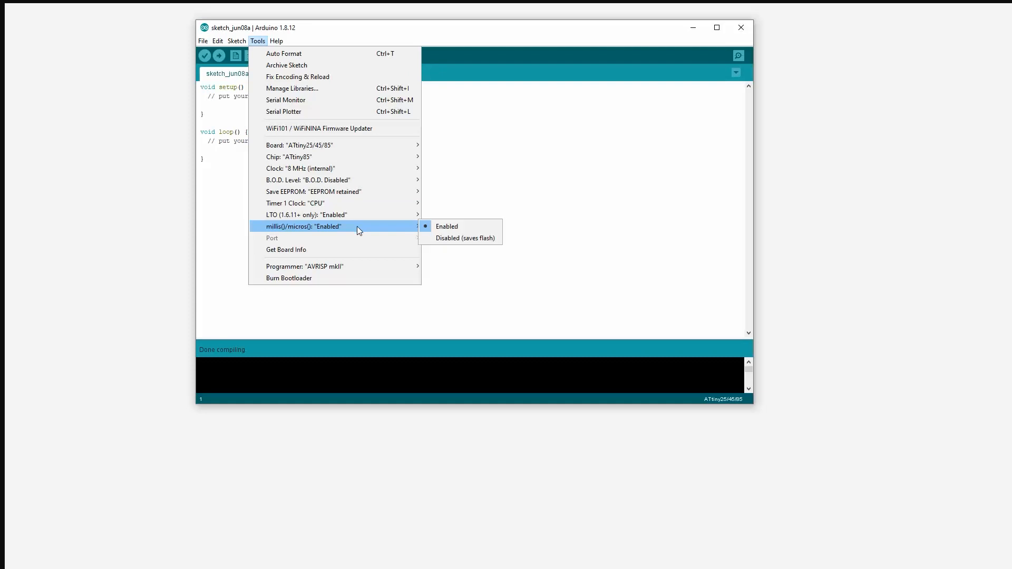
mouse_move(332, 266)
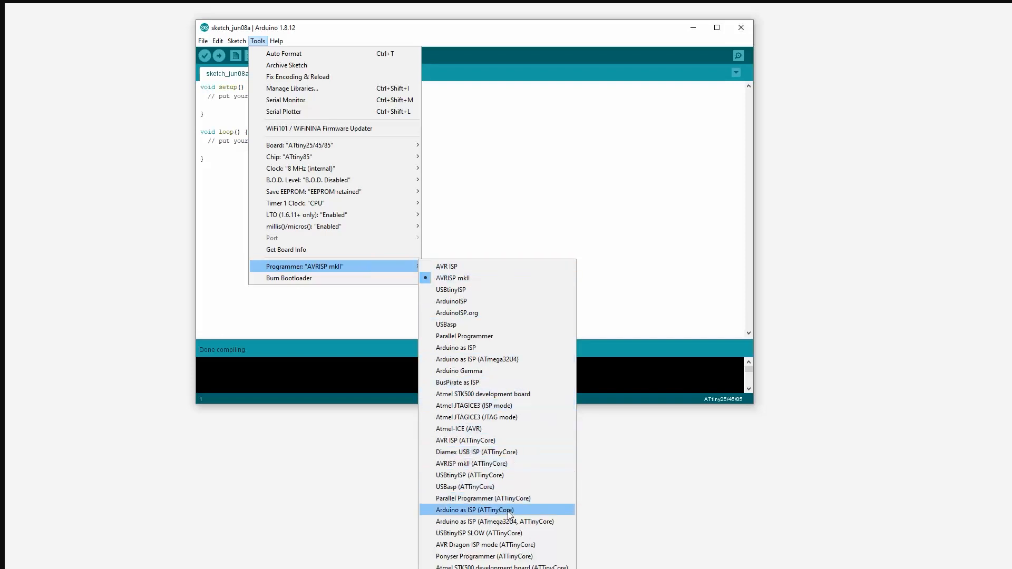
- Choose Arduino as ISP (ATTinyCore) as the programmer
left_click(435, 511)
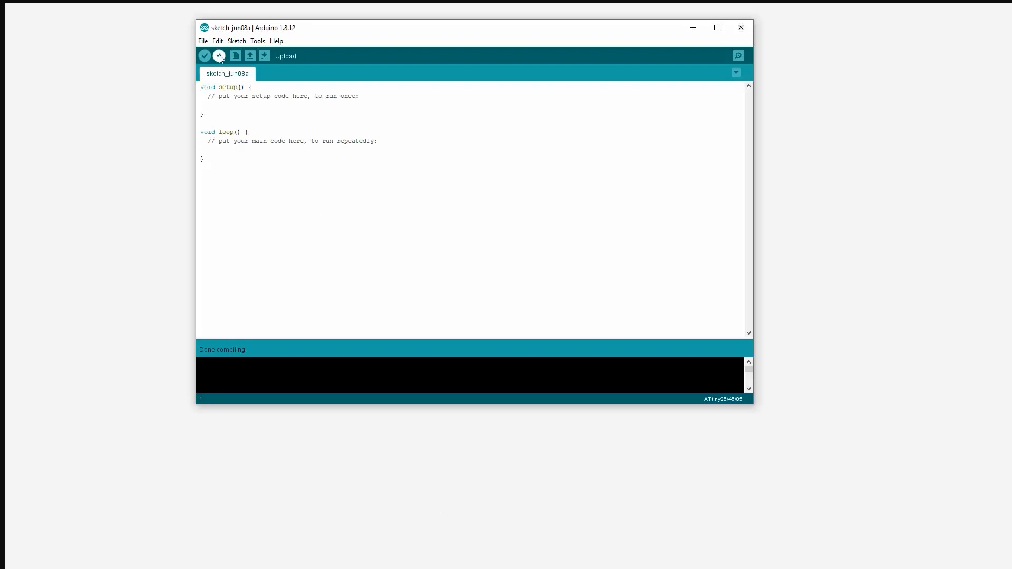
- Load the Blink example from 01.Basics
left_click(204, 41)
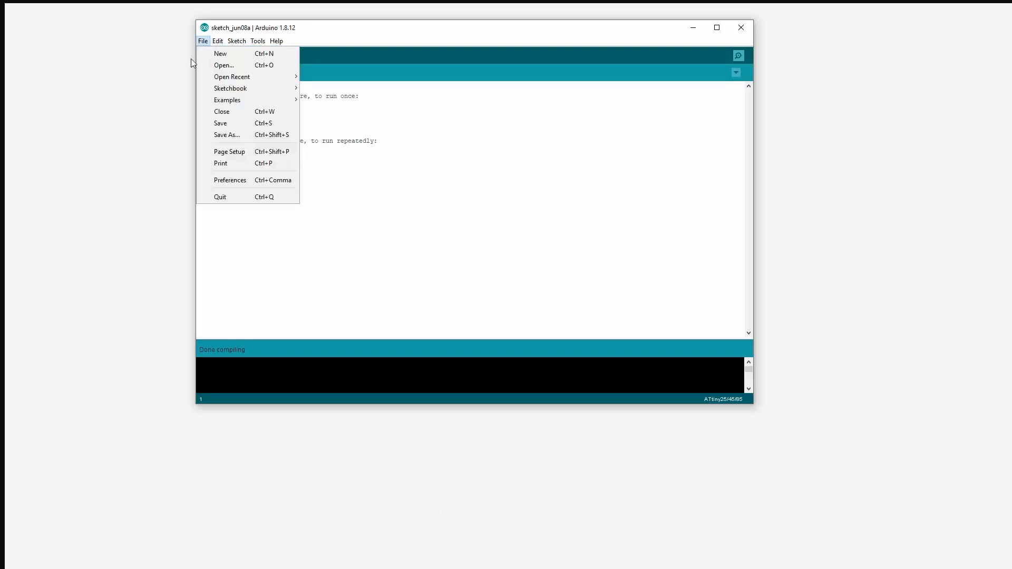
mouse_move(356, 111)
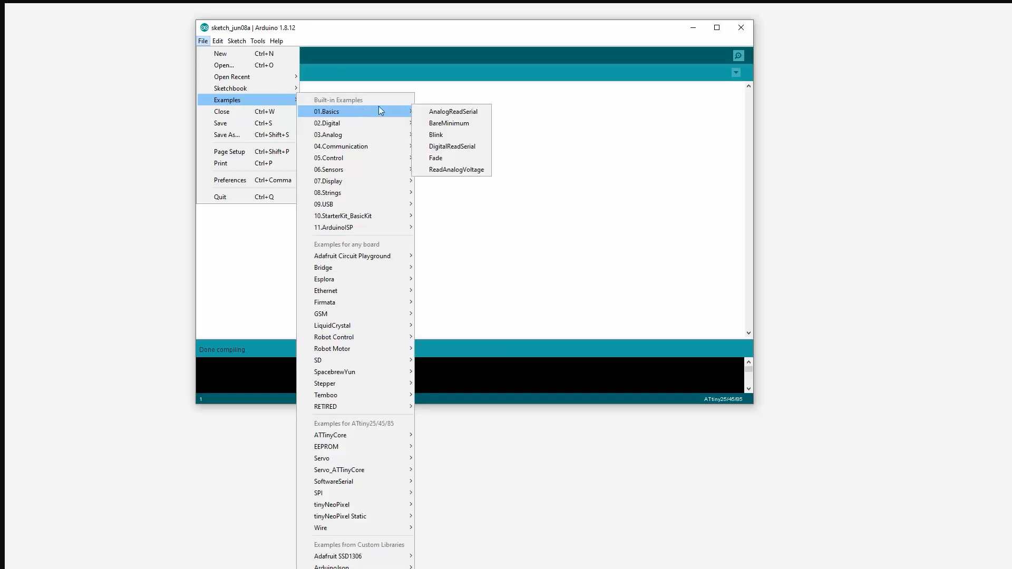
left_click(452, 132)
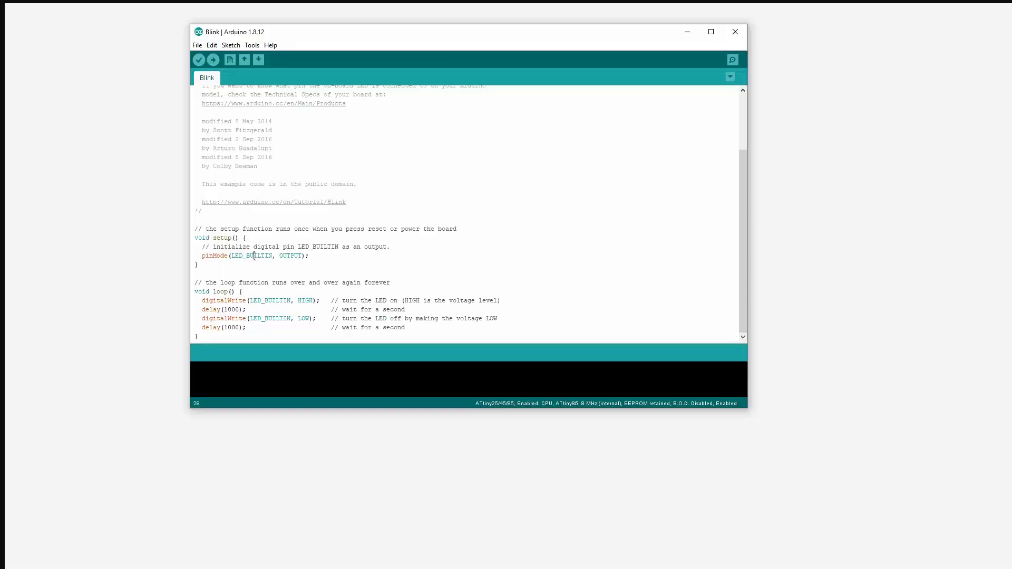
- Replace LED_BUILTIN with pin 3 in pinMode and both digitalWrite calls, and set both delays to 500 ms
double_click(253, 255)
type("3")
double_click(278, 301)
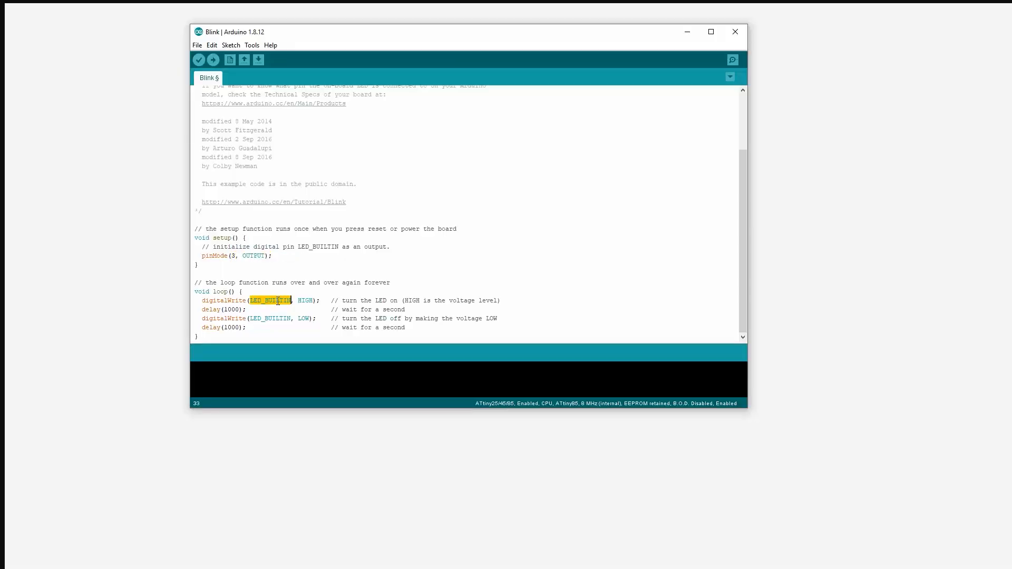
type("3")
double_click(280, 318)
type("3")
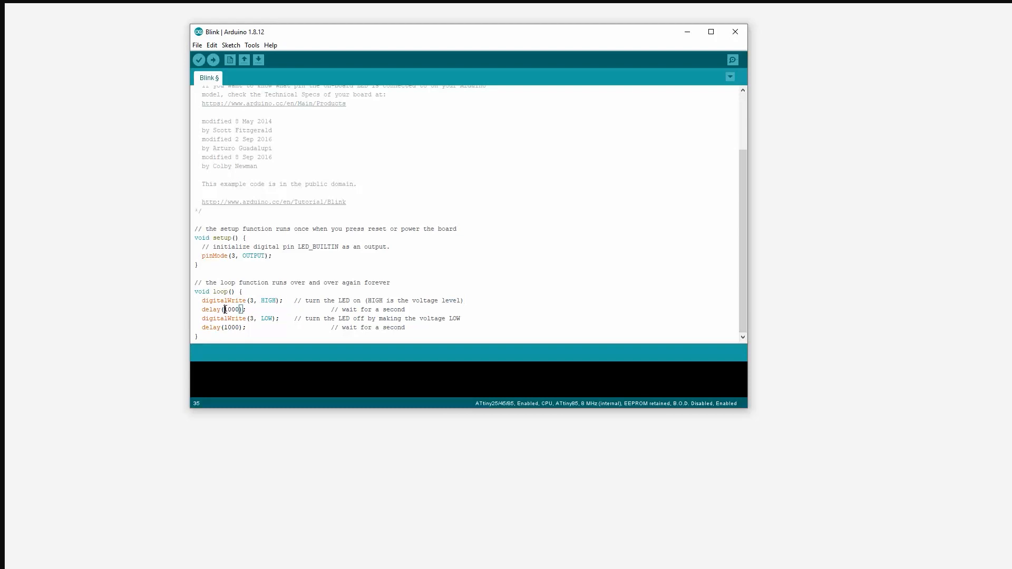
left_click_drag(224, 309, 228, 309)
type("5")
left_click_drag(232, 328, 224, 327)
type("5")
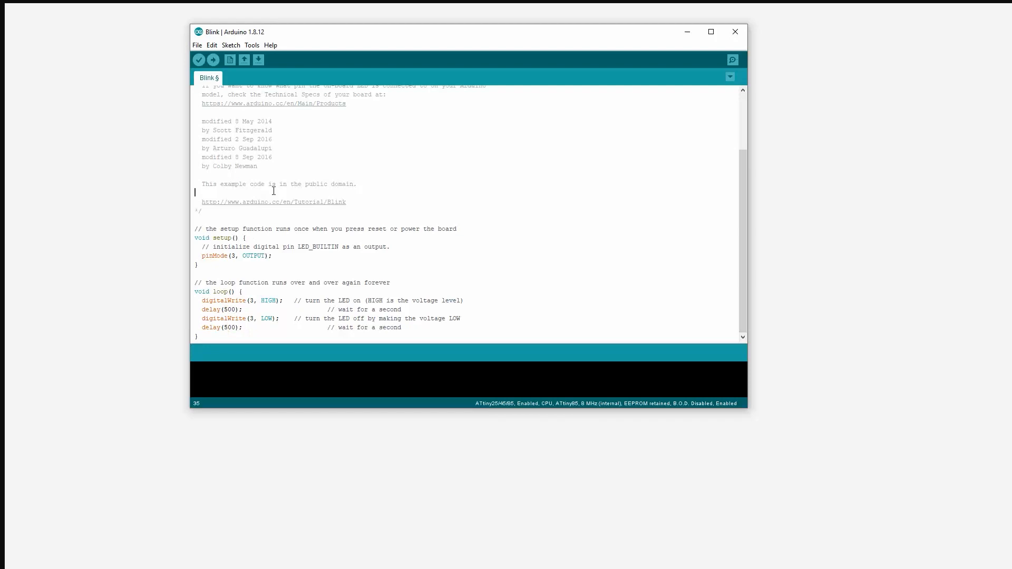
- Burn the bootloader onto the ATtiny85, then upload the edited Blink sketch
left_click(251, 45)
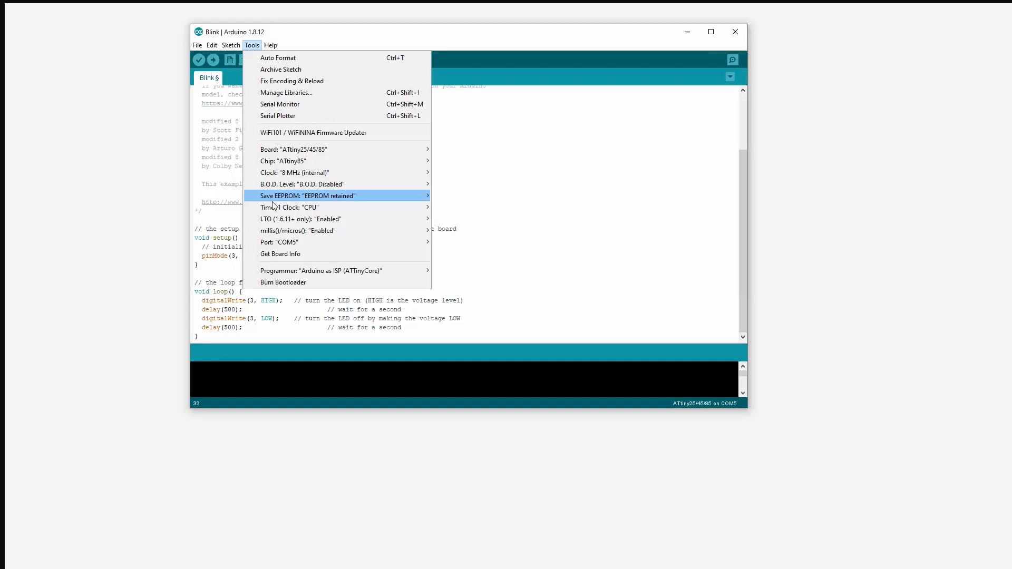
left_click(298, 284)
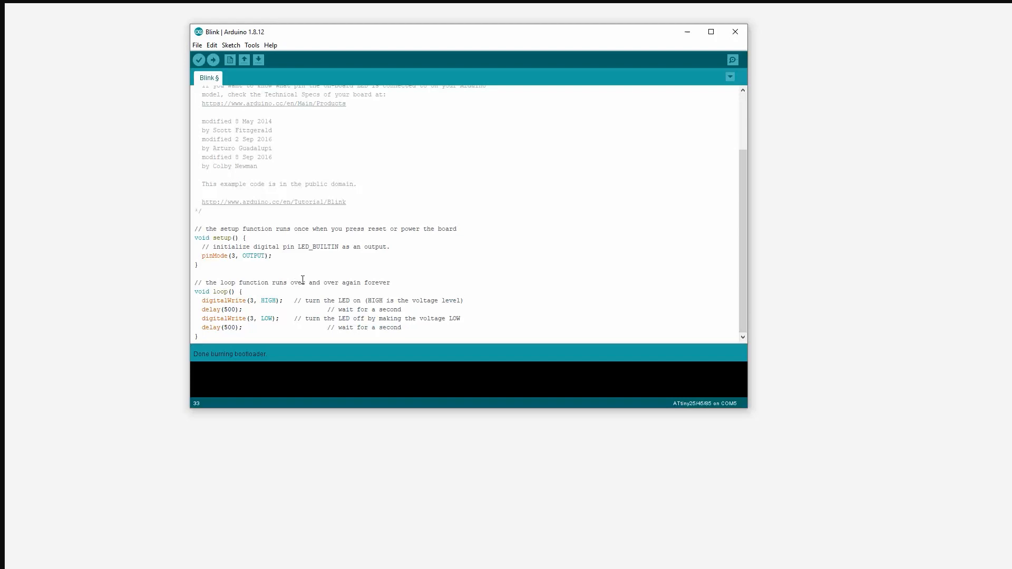
left_click(214, 60)
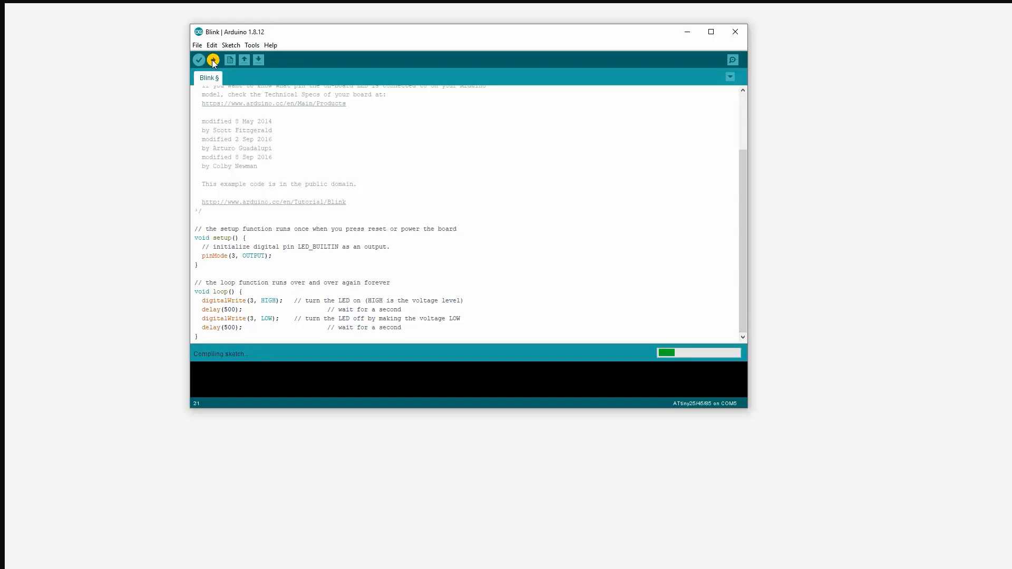